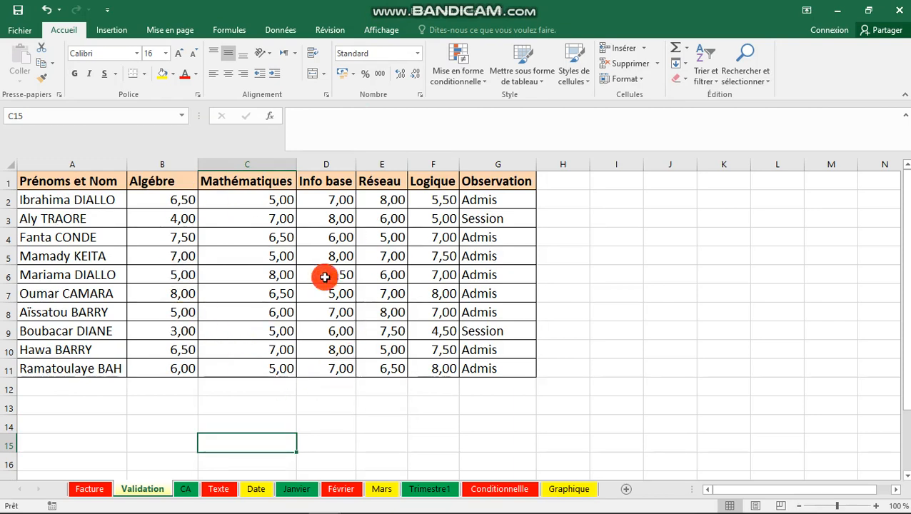
# Step: Test the existing validation in cell C4 by trying the out-of-range grades -5 and 11, dismissing each attempt
pyautogui.click(265, 238)
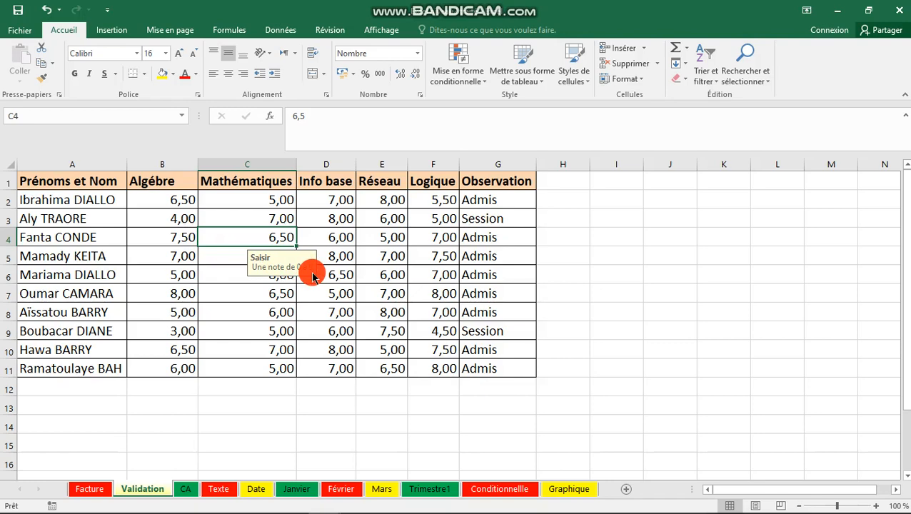
pyautogui.write('-5')
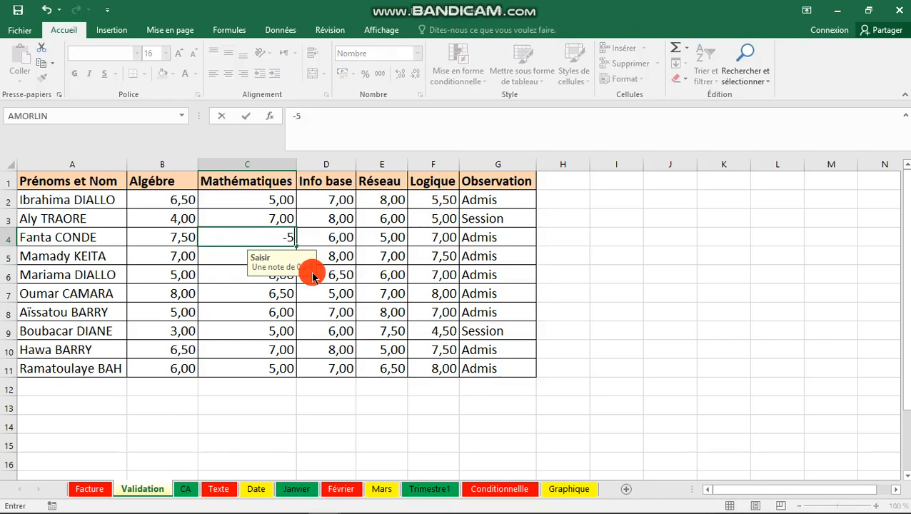
pyautogui.press('Return')
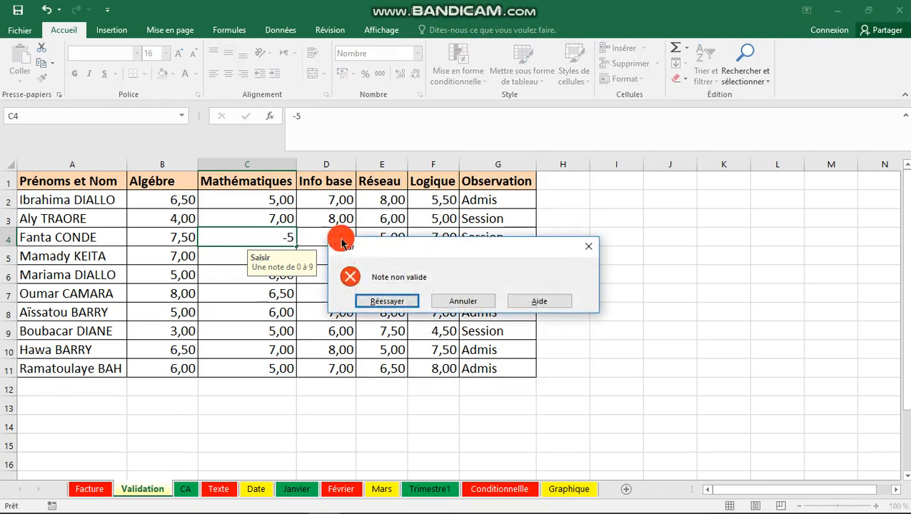
pyautogui.click(587, 247)
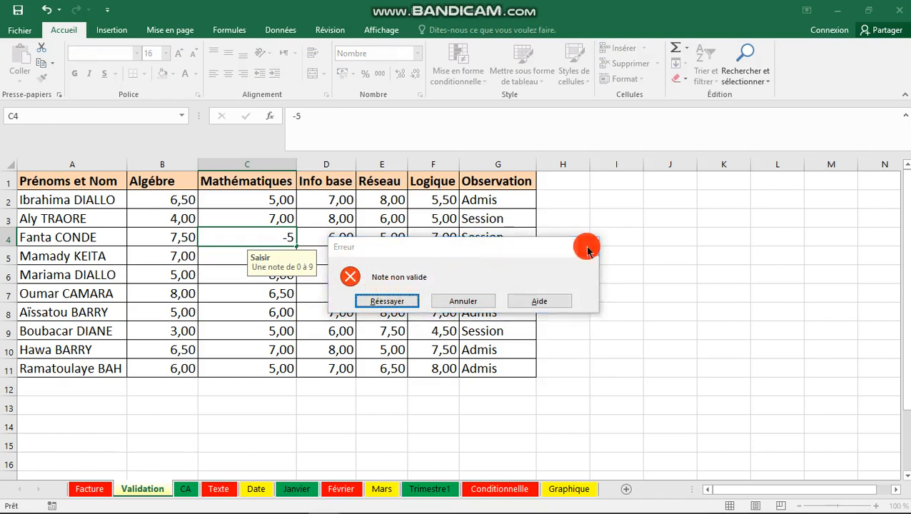
pyautogui.write('11')
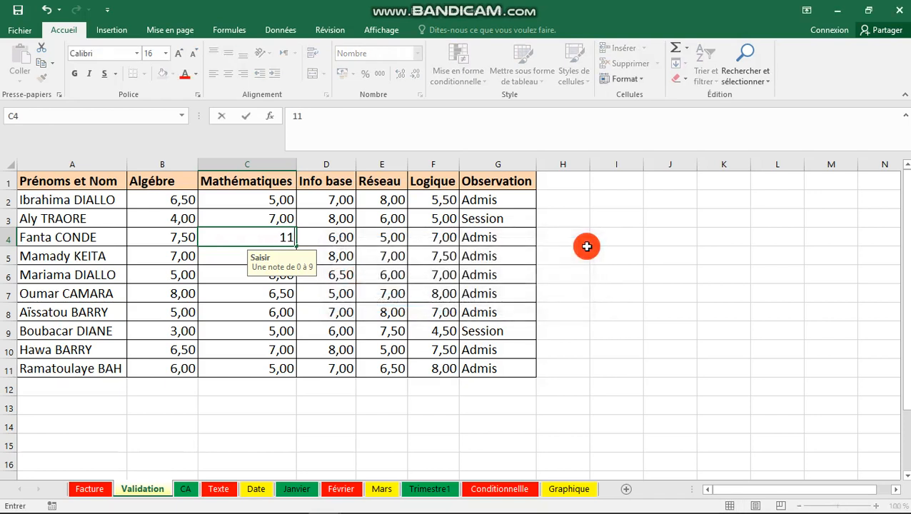
pyautogui.press('Return')
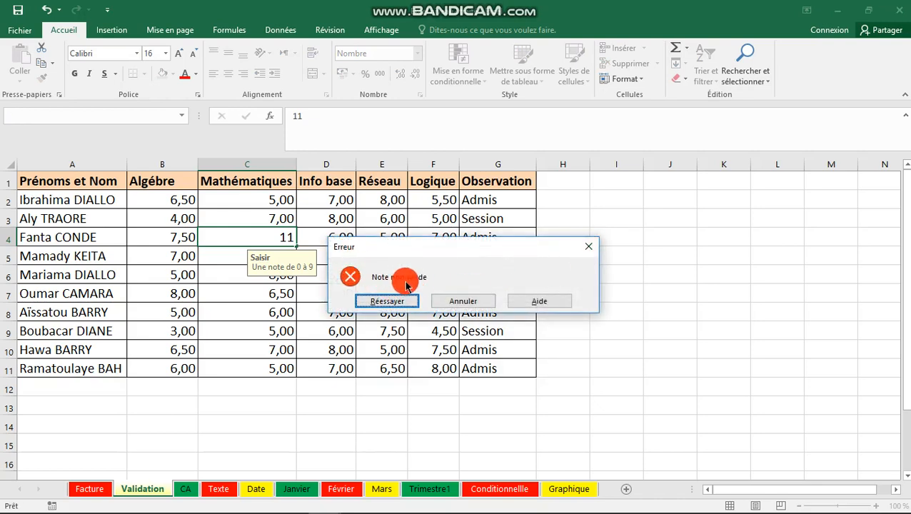
pyautogui.click(591, 247)
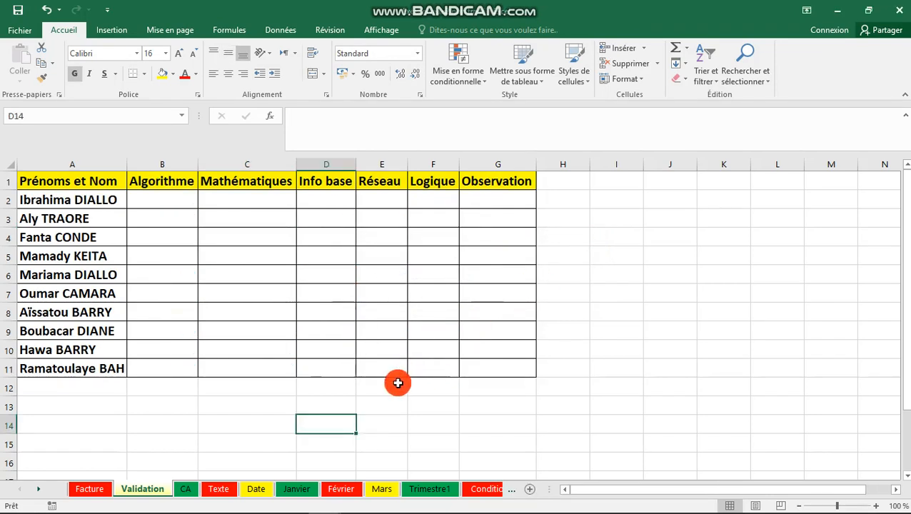
pyautogui.click(379, 400)
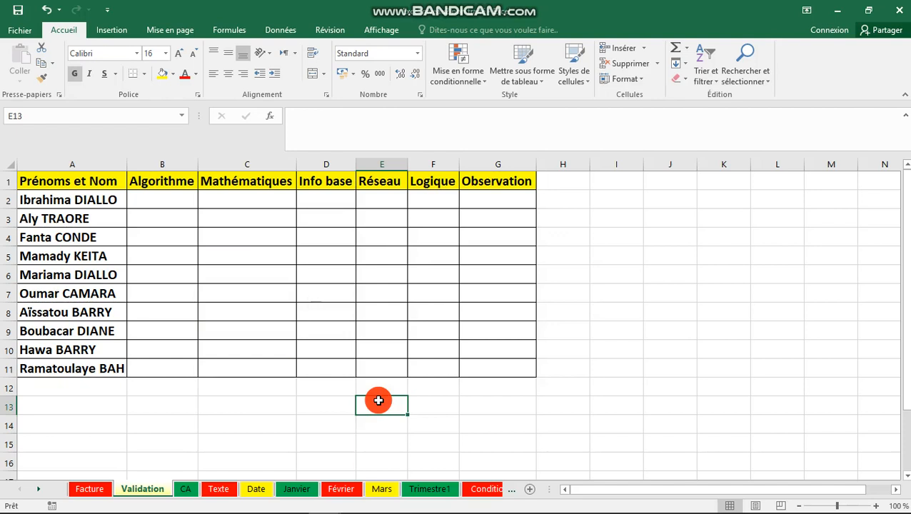
pyautogui.click(320, 406)
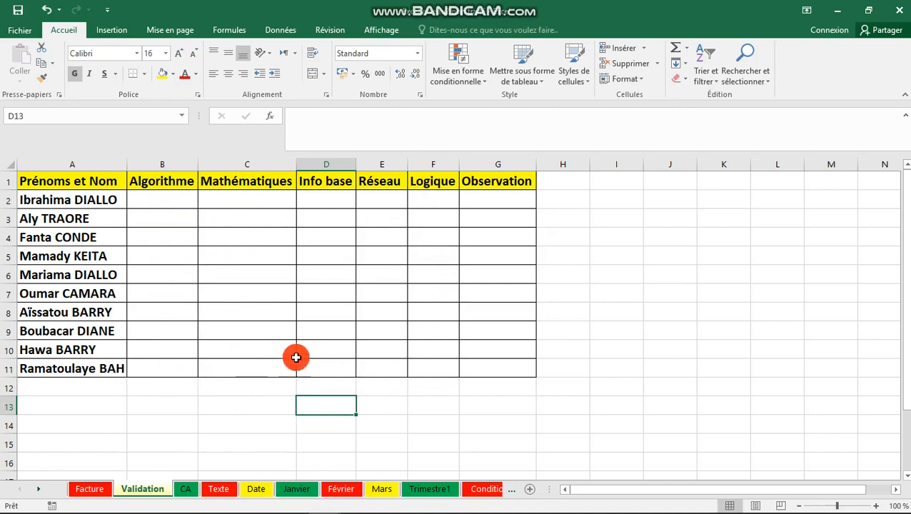
# Step: Set data validation on the grade cells B2:F11 to allow only Décimal values between 0 and 9
pyautogui.moveTo(178, 198); pyautogui.dragTo(424, 362)
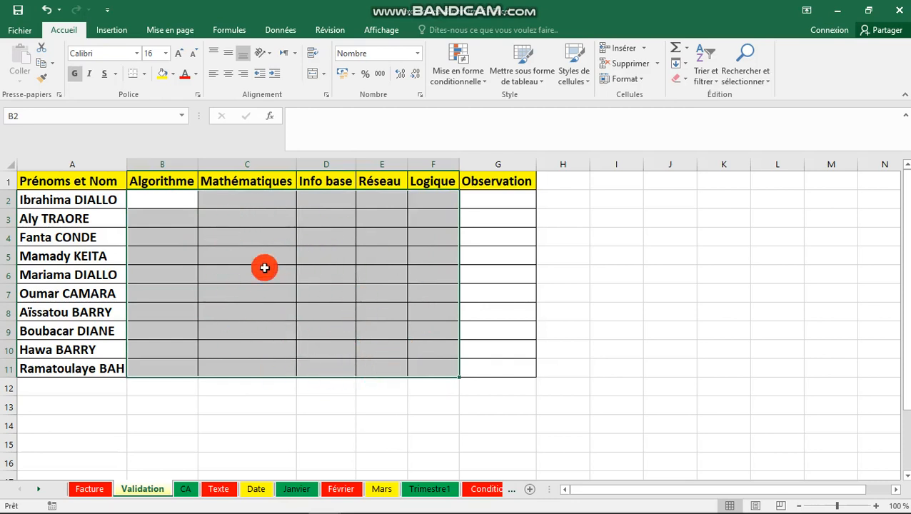
pyautogui.click(291, 34)
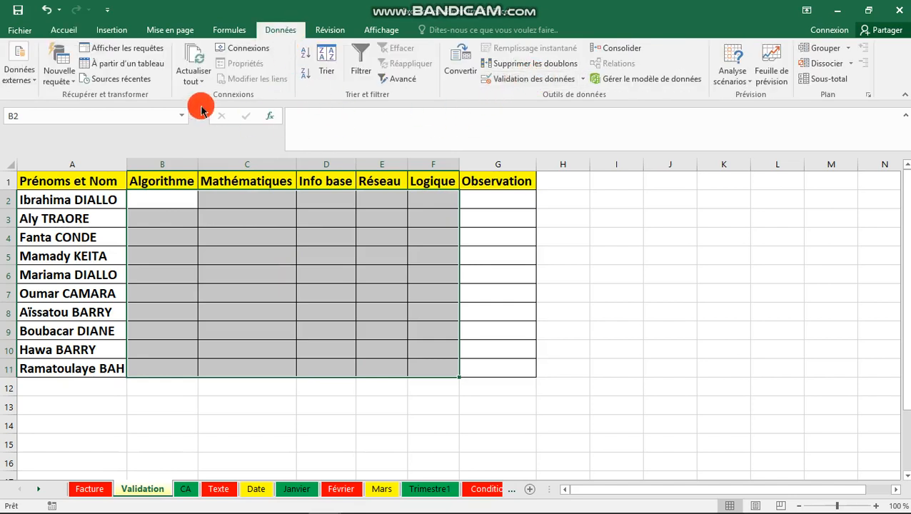
pyautogui.click(528, 86)
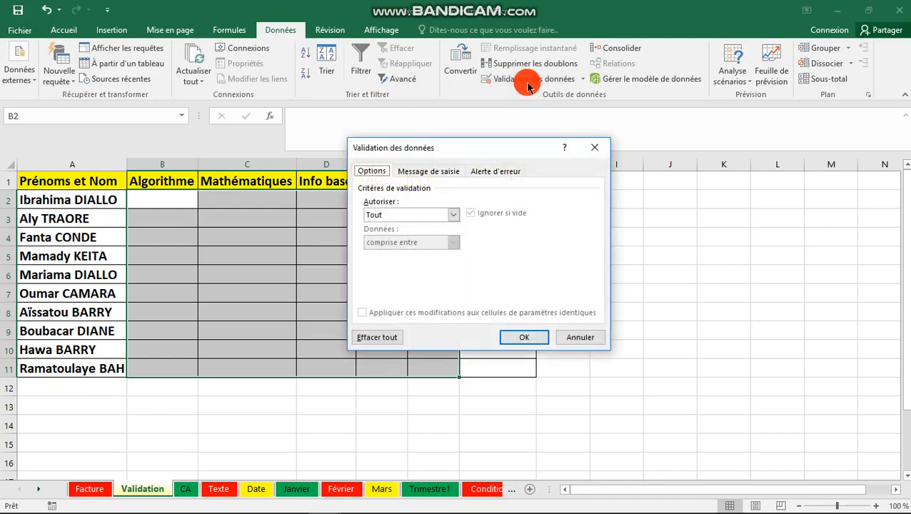
pyautogui.moveTo(484, 146)
pyautogui.mouseDown()
pyautogui.moveTo(445, 148)
pyautogui.moveTo(483, 144)
pyautogui.mouseUp()
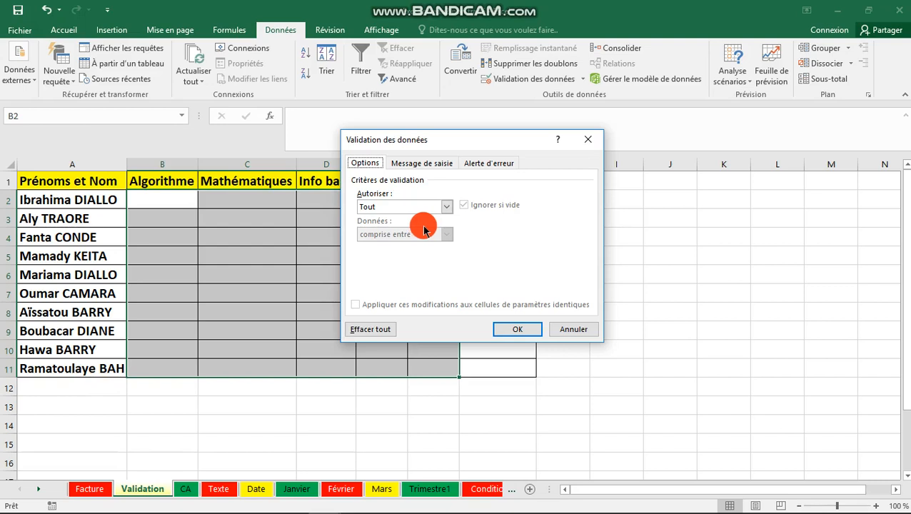
pyautogui.click(449, 208)
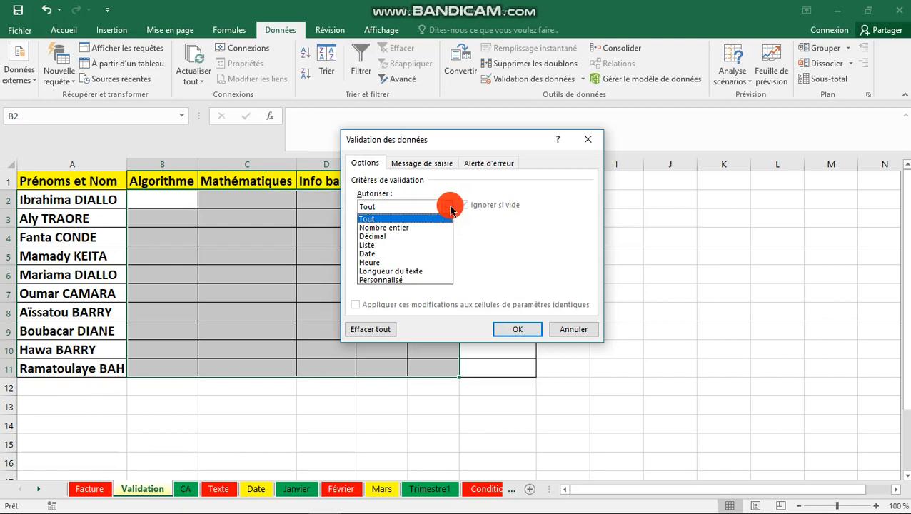
pyautogui.click(400, 236)
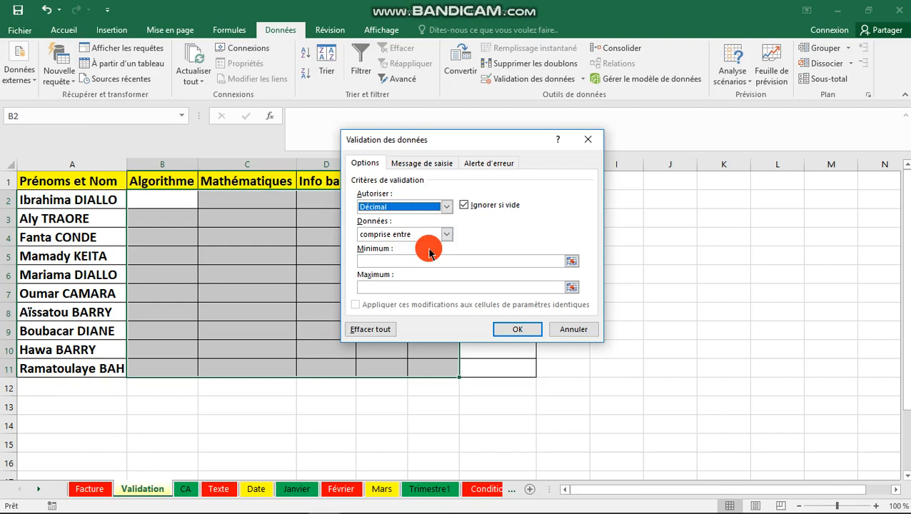
pyautogui.click(376, 261)
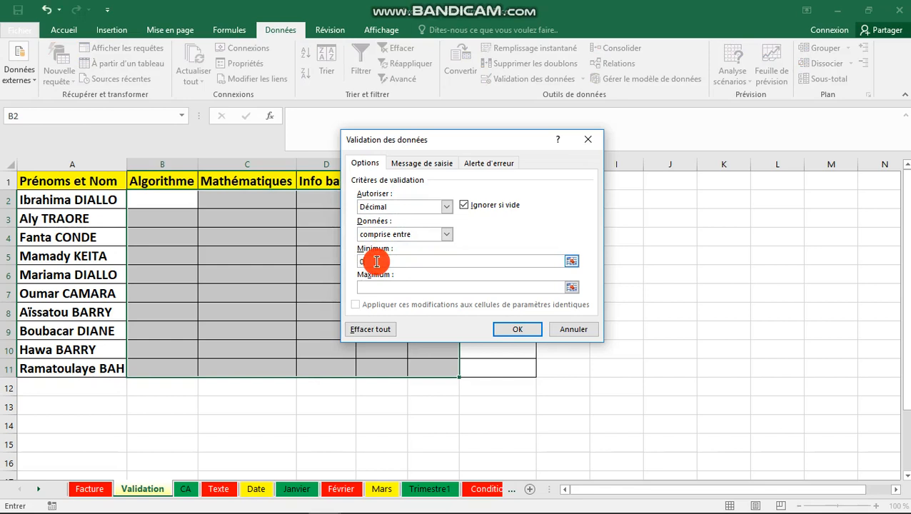
pyautogui.write('0')
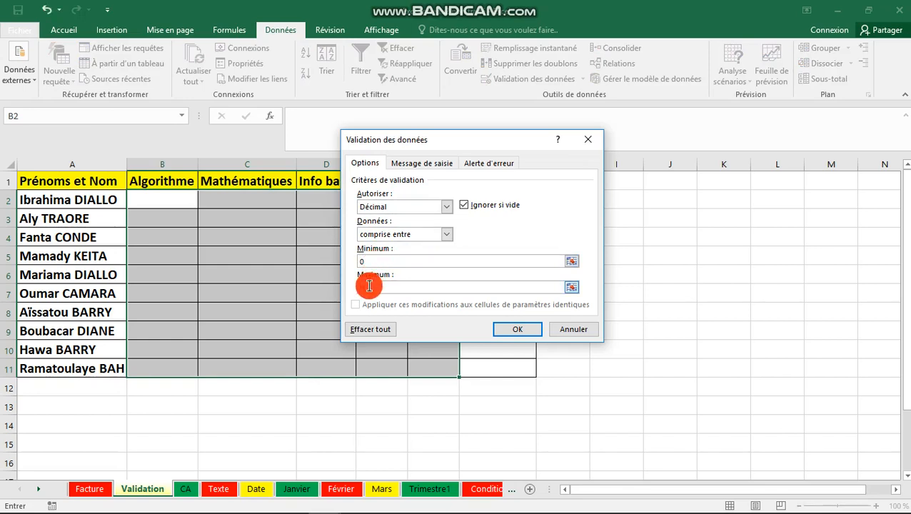
pyautogui.click(369, 285)
pyautogui.write('9')
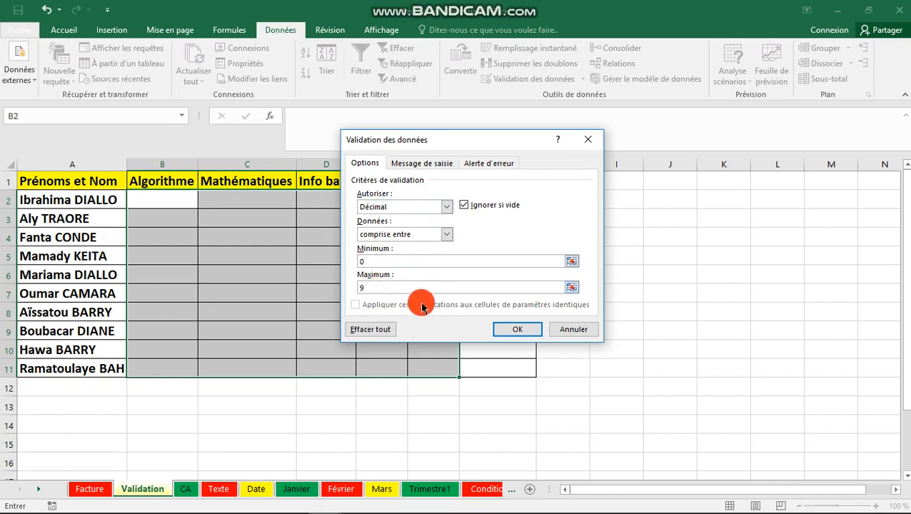
# Step: Define the validation's input message with the title "Saisir" and the text "Une note de 0 à 9"
pyautogui.click(429, 166)
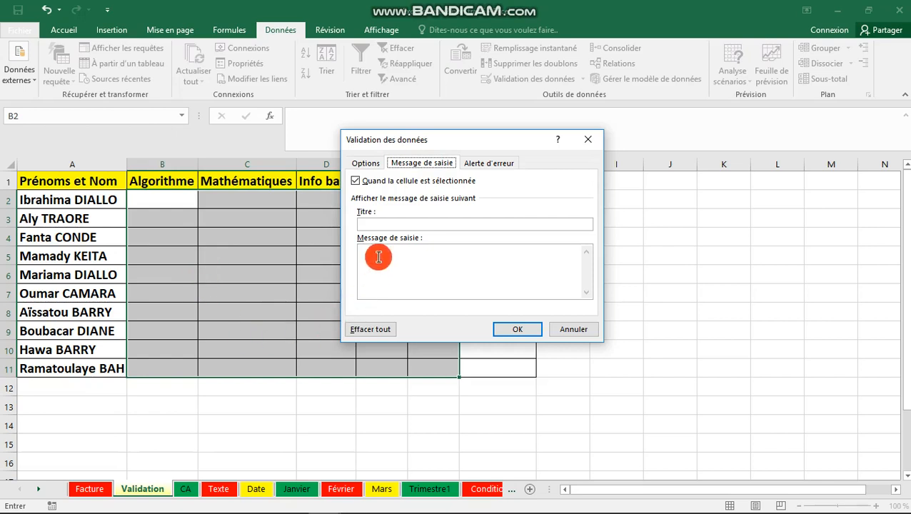
pyautogui.click(378, 226)
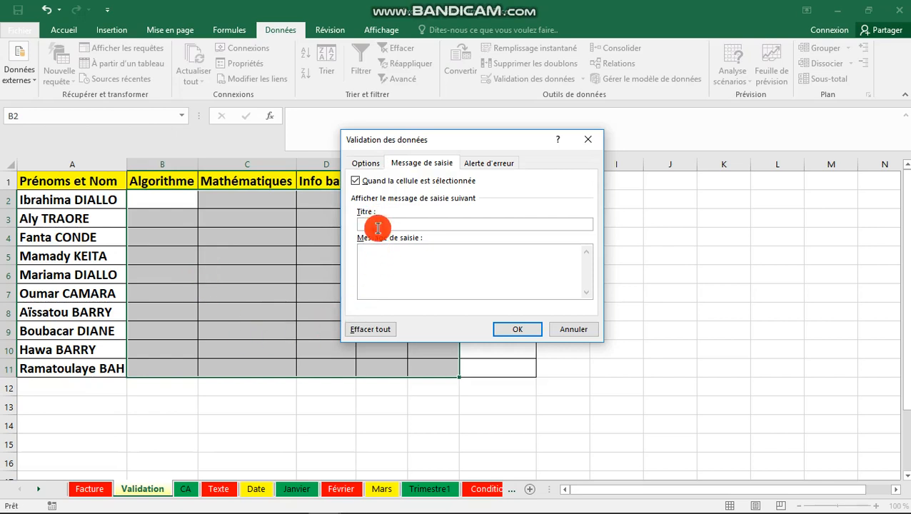
pyautogui.write('Saisir')
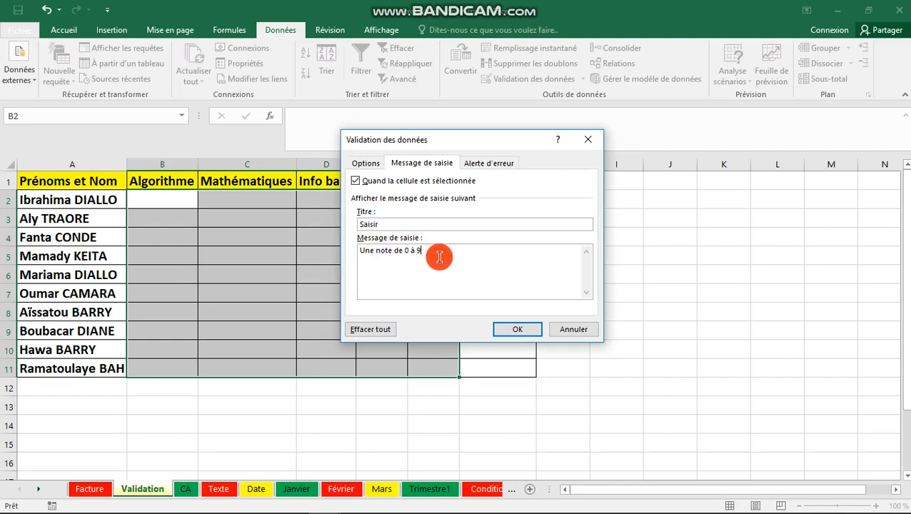
# Step: Define the error alert with the title "Erreur" and the message "Note non valide", and apply the validation
pyautogui.click(505, 165)
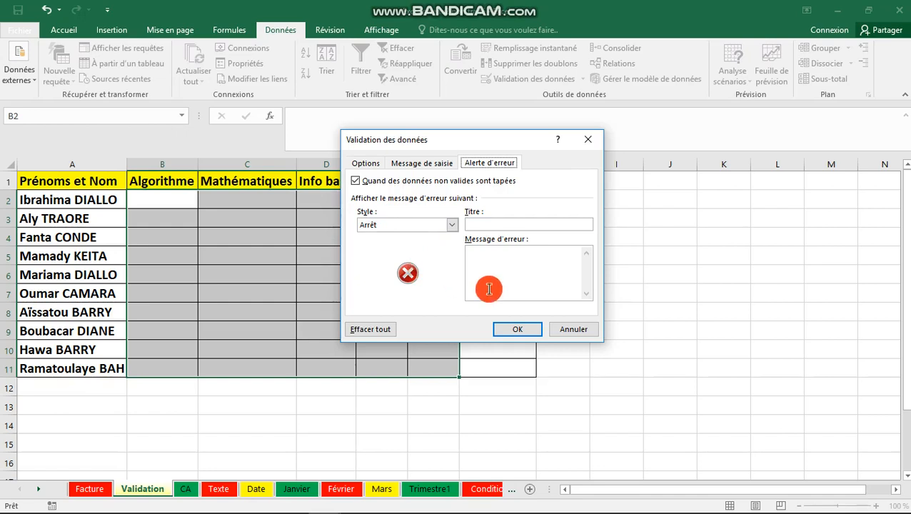
pyautogui.click(489, 225)
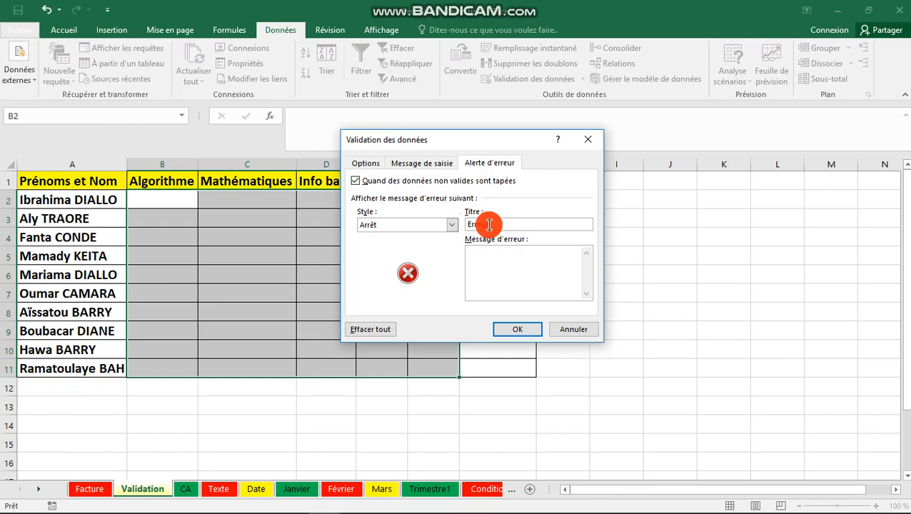
pyautogui.write('Erreur')
pyautogui.click(517, 268)
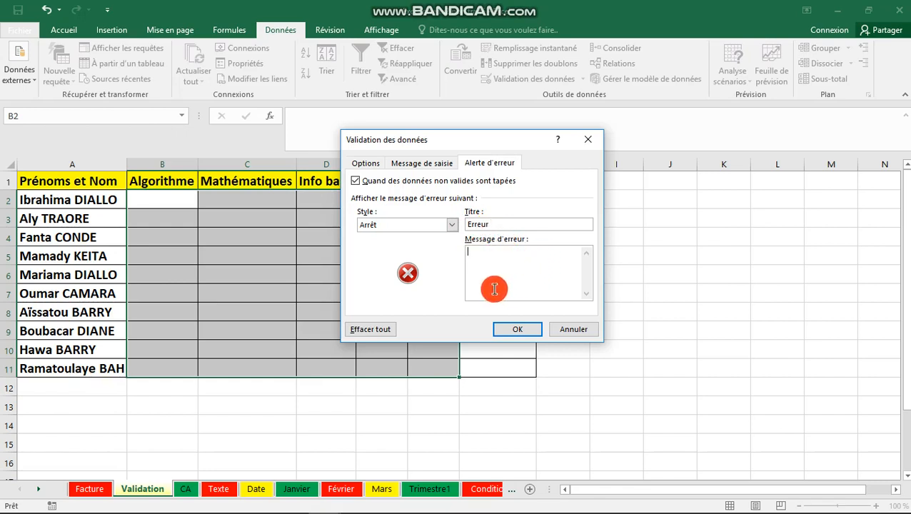
pyautogui.write('Note non valide')
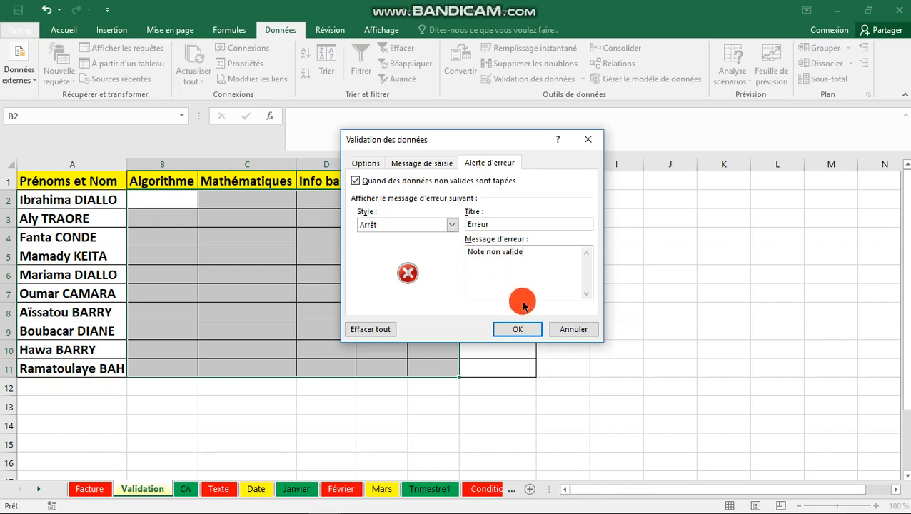
pyautogui.click(521, 330)
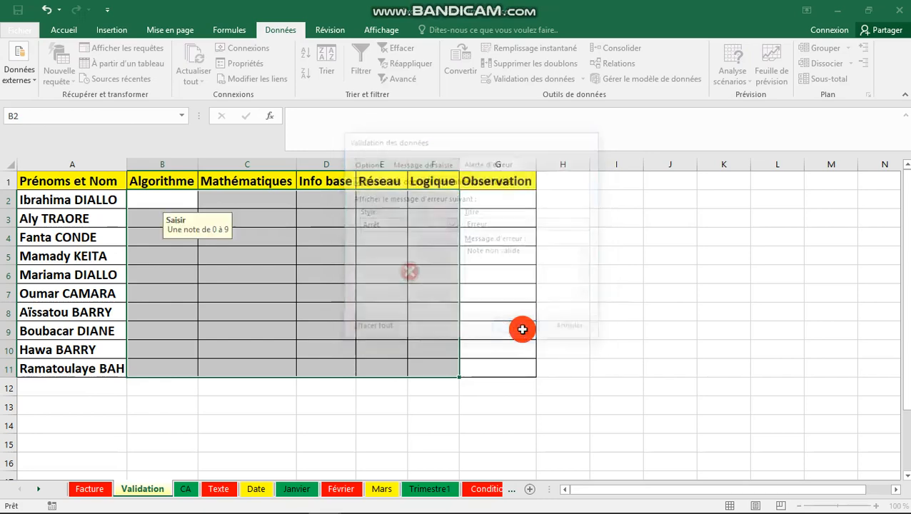
# Step: Check the input message on several empty grade cells in the Mathématiques, Réseau and Logique columns
pyautogui.click(258, 439)
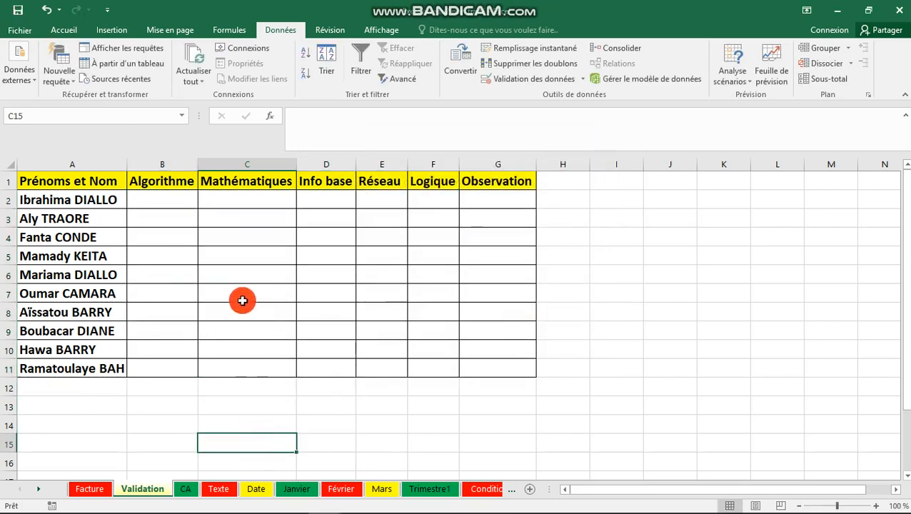
pyautogui.click(237, 278)
pyautogui.click(362, 309)
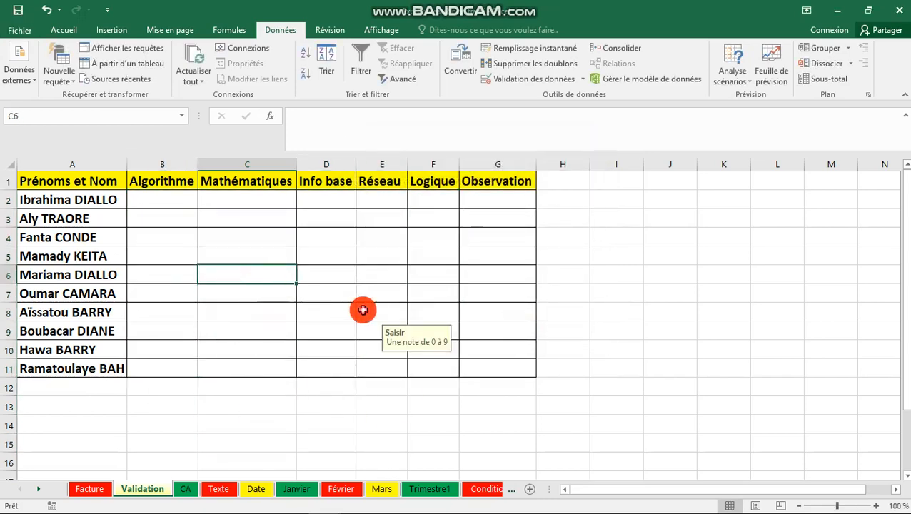
pyautogui.click(375, 267)
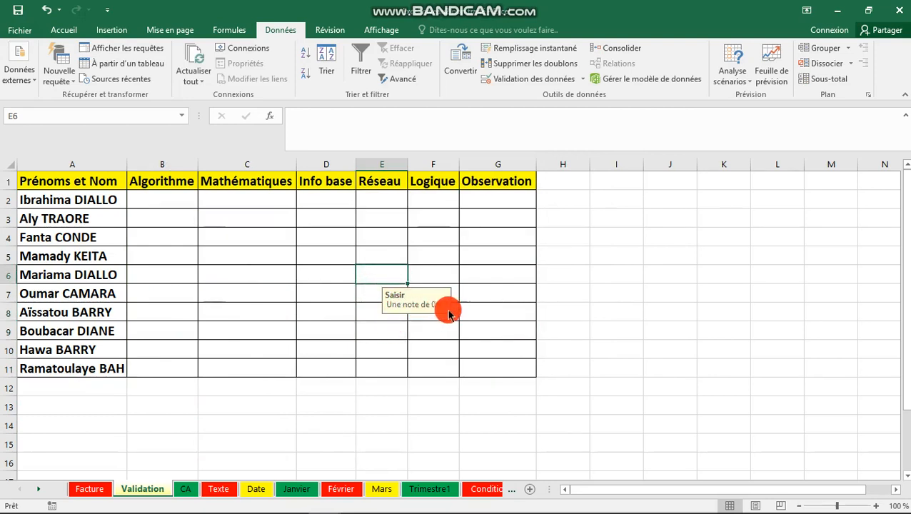
pyautogui.click(431, 339)
pyautogui.click(293, 220)
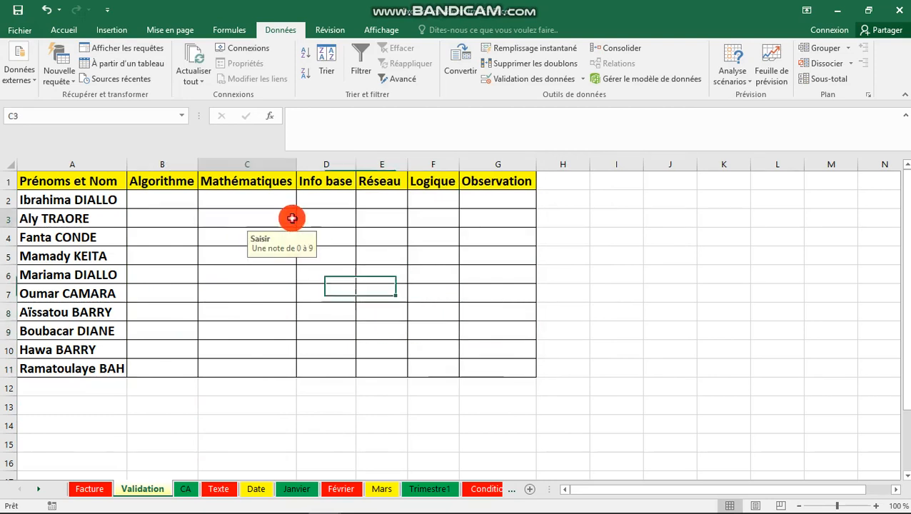
# Step: Try to enter the negative grade -3 in cell C5 and dismiss the attempt
pyautogui.click(240, 263)
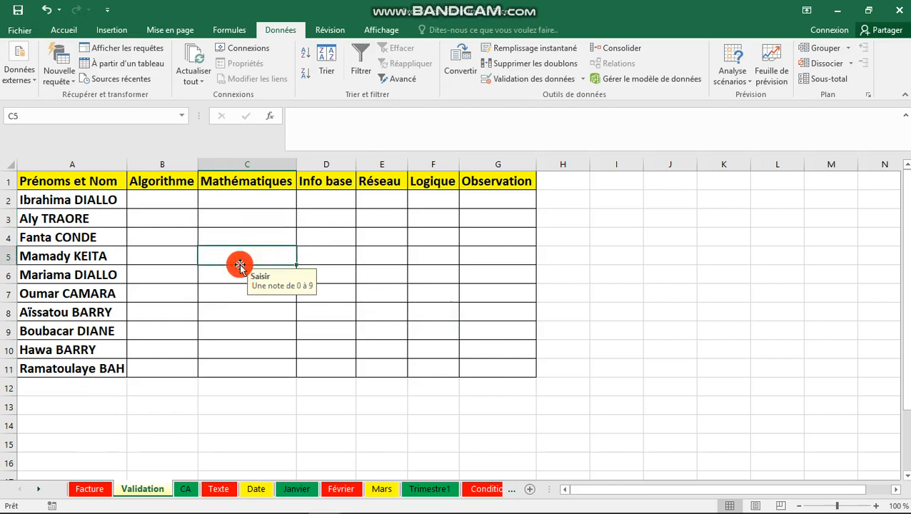
pyautogui.write('-3')
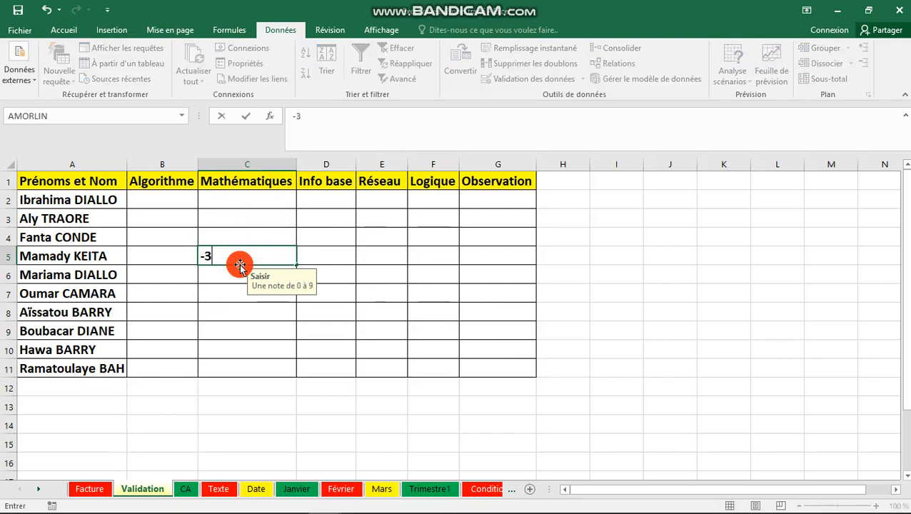
pyautogui.press('Return')
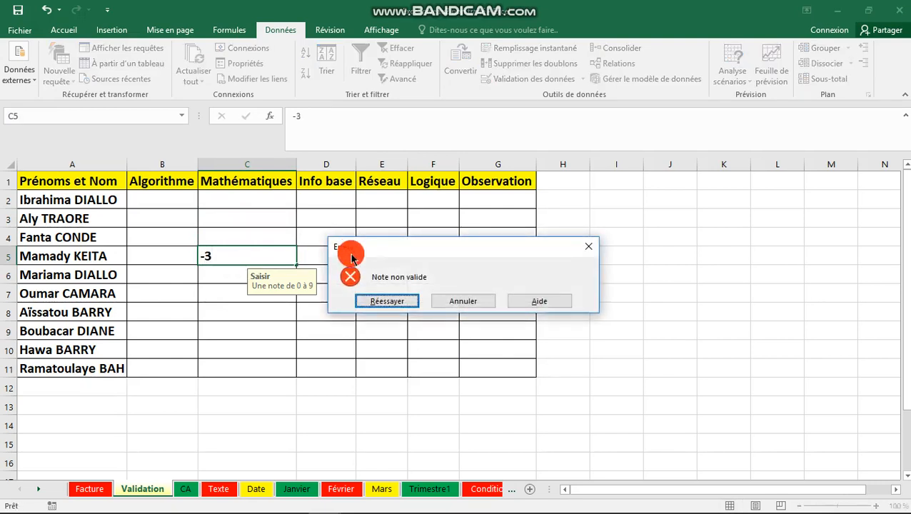
pyautogui.click(590, 244)
# Step: Try the grade 12 in cell D5 of the Info base column and replace it with 5
pyautogui.click(319, 251)
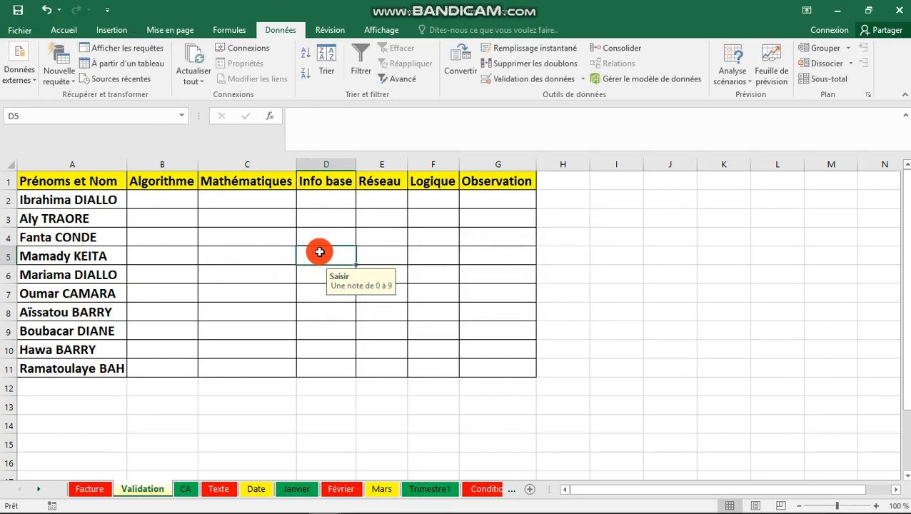
pyautogui.write('12')
pyautogui.press('Return')
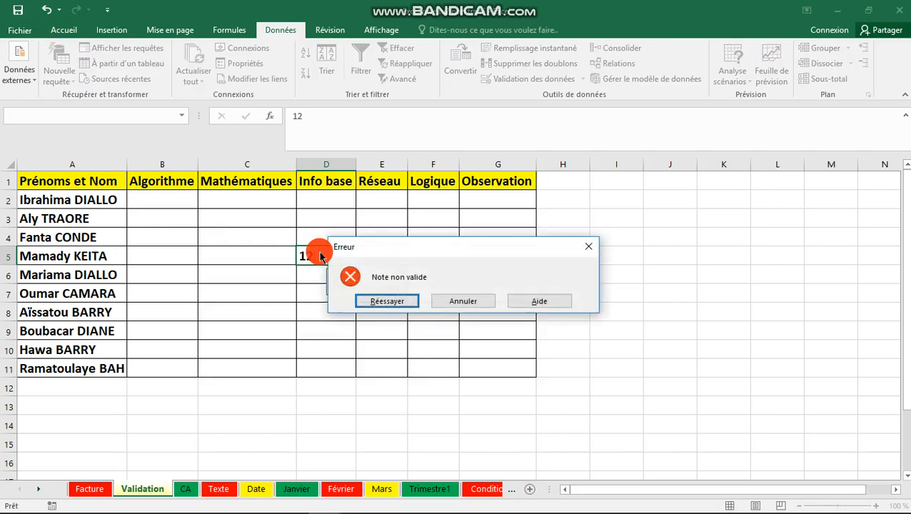
pyautogui.click(386, 302)
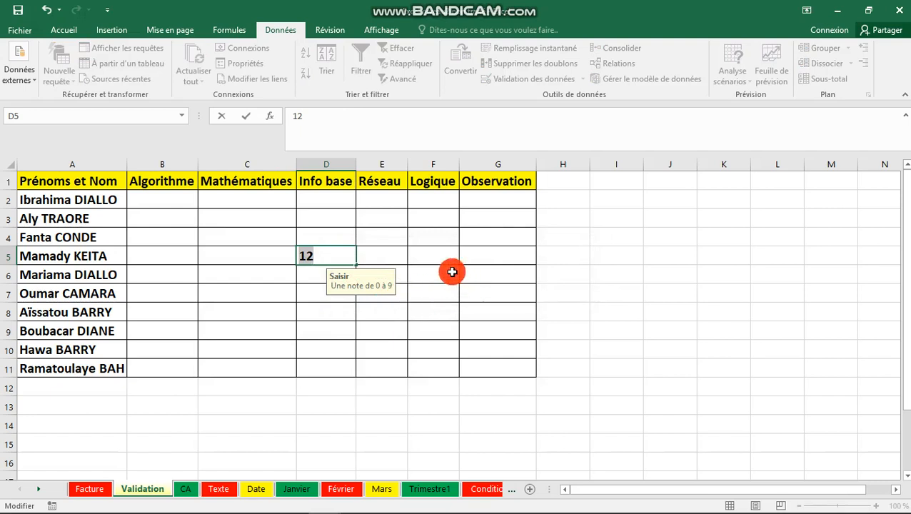
pyautogui.press('BackSpace')
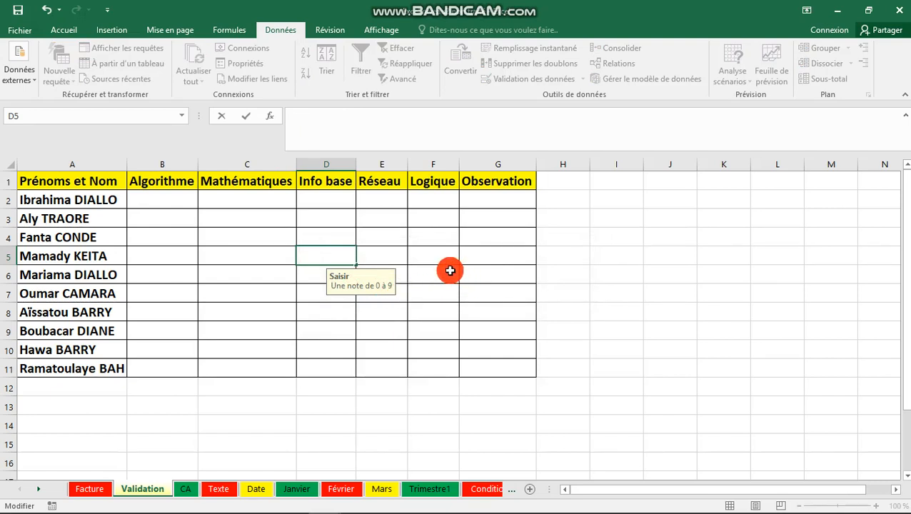
pyautogui.write('5')
pyautogui.press('Return')
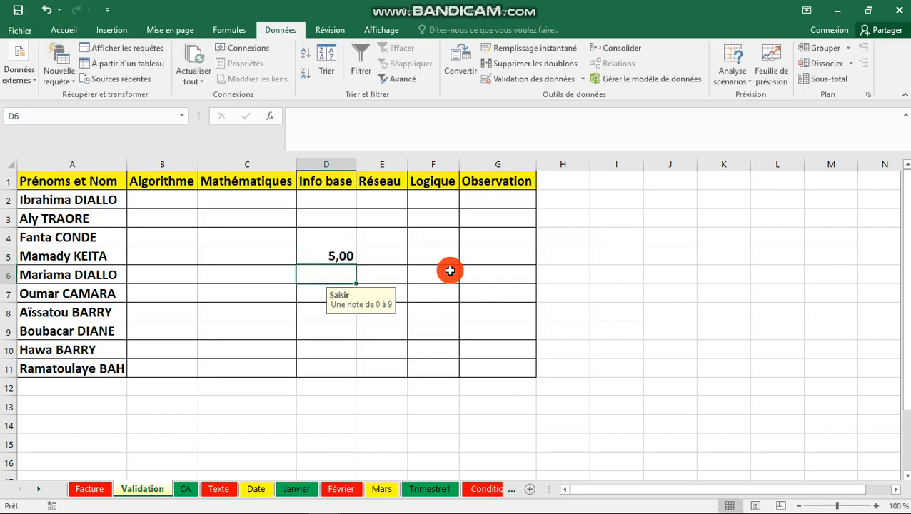